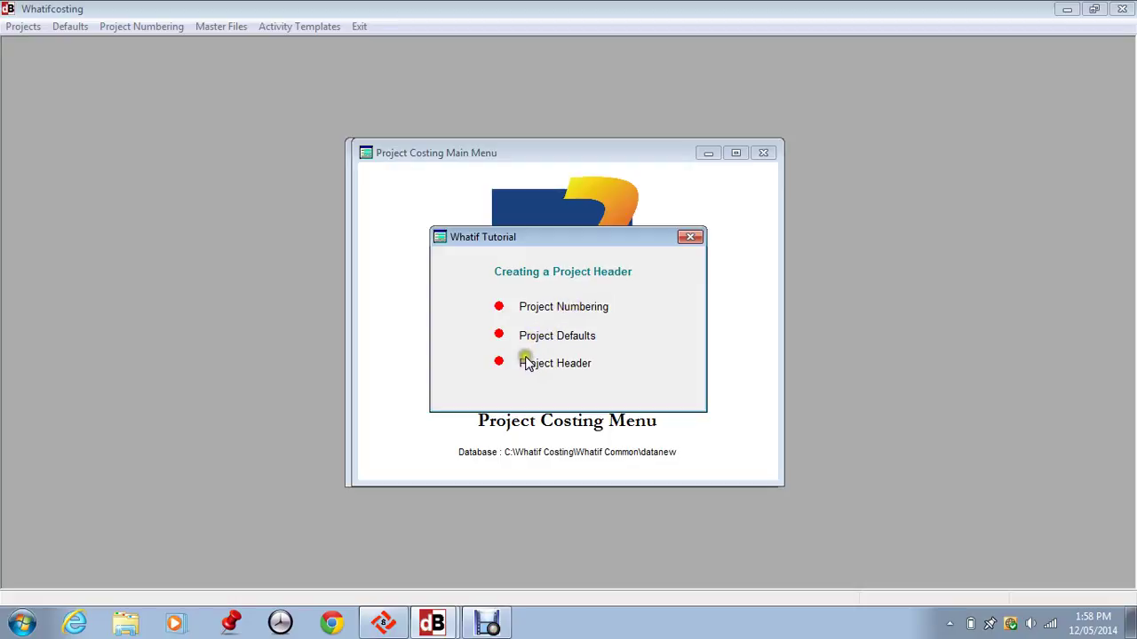
- Close the tutorial overview, then check the next project number setting and accept it
{"action": "left_click", "coordinate": [689, 236]}
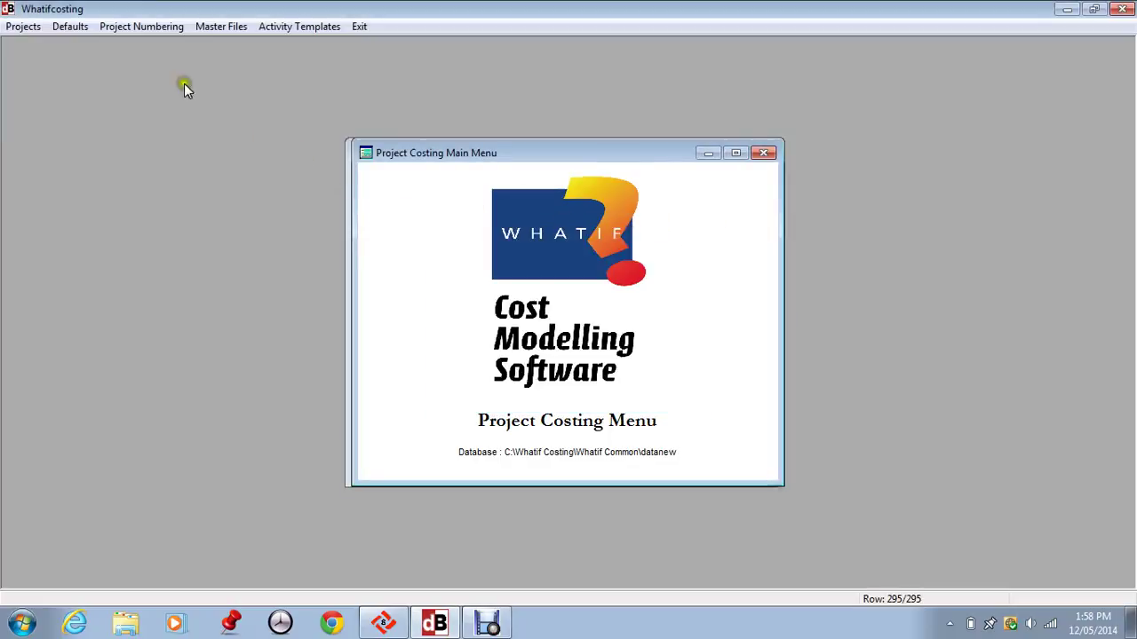
{"action": "left_click", "coordinate": [127, 28]}
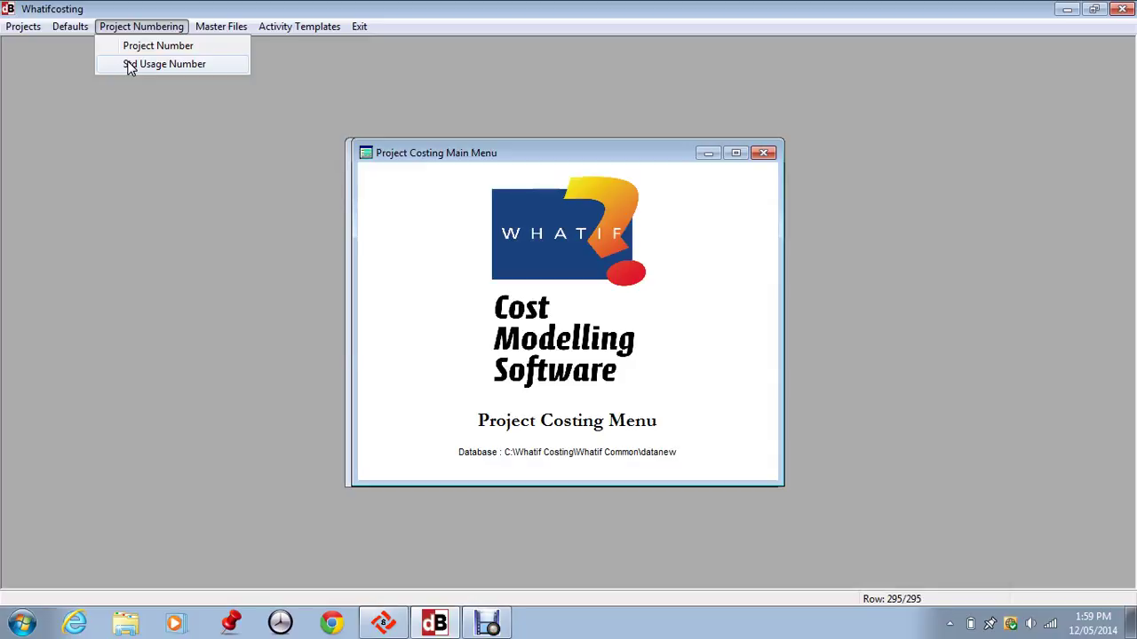
{"action": "left_click", "coordinate": [129, 67]}
{"action": "left_click", "coordinate": [142, 44]}
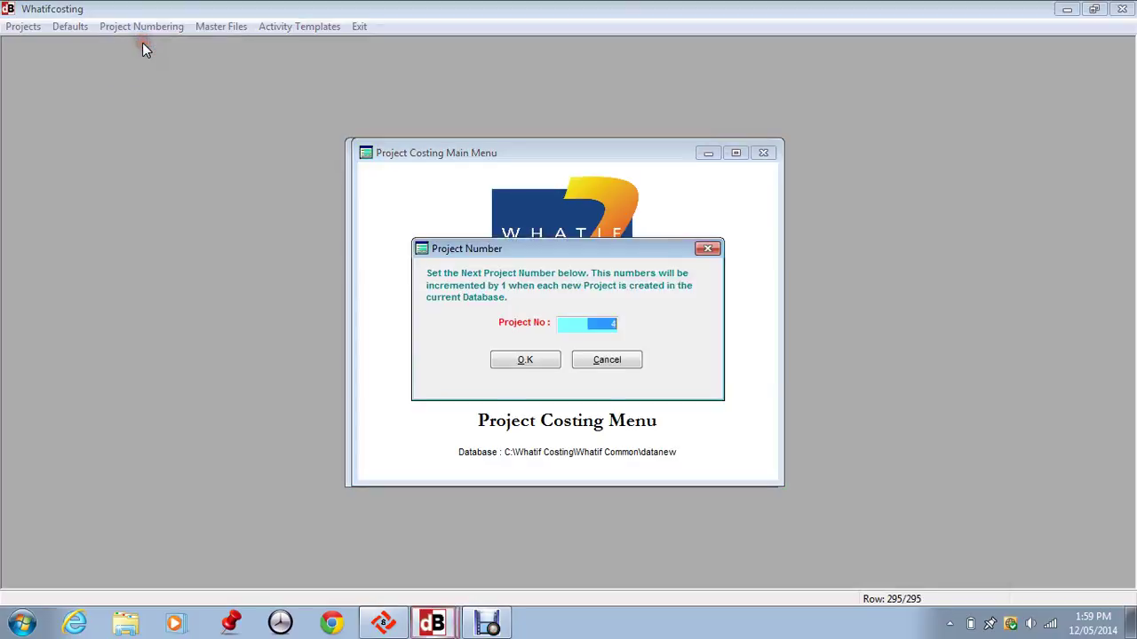
{"action": "left_click", "coordinate": [586, 324]}
{"action": "left_click", "coordinate": [506, 359]}
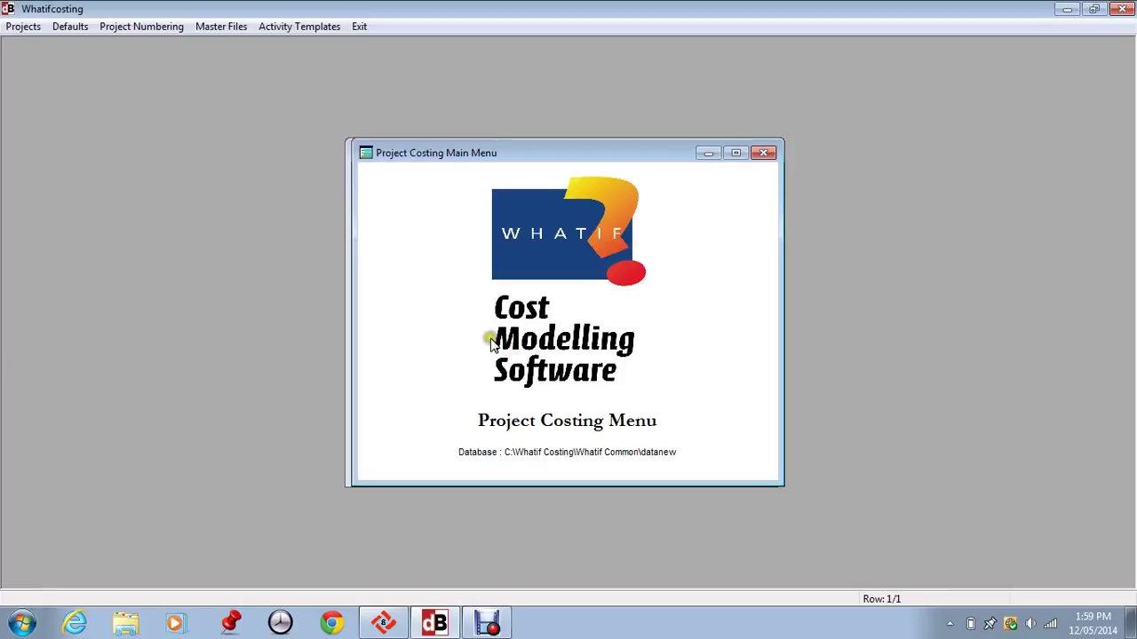
- Open the project defaults and examine the default factory and project type
{"action": "left_click", "coordinate": [69, 28]}
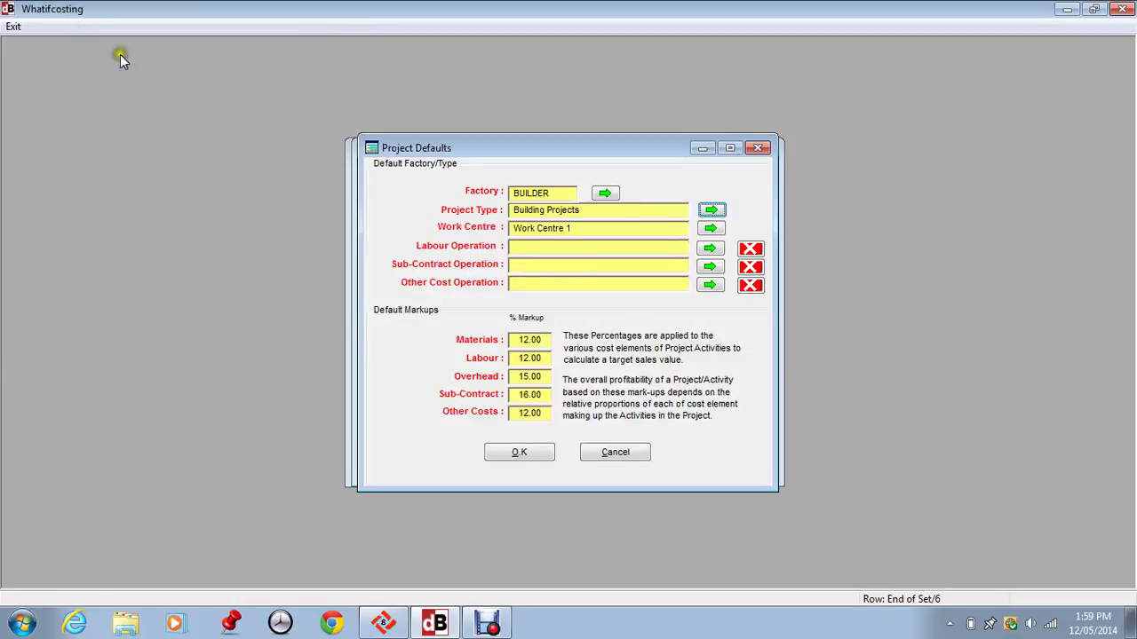
{"action": "left_click", "coordinate": [535, 196]}
{"action": "left_click", "coordinate": [541, 213]}
{"action": "left_click", "coordinate": [614, 212]}
{"action": "left_click", "coordinate": [615, 214]}
{"action": "left_click", "coordinate": [614, 214]}
{"action": "left_click", "coordinate": [616, 214]}
{"action": "left_click", "coordinate": [617, 215]}
- Try Opeation M112 as the default labour operation and clear it again
{"action": "left_click", "coordinate": [709, 249]}
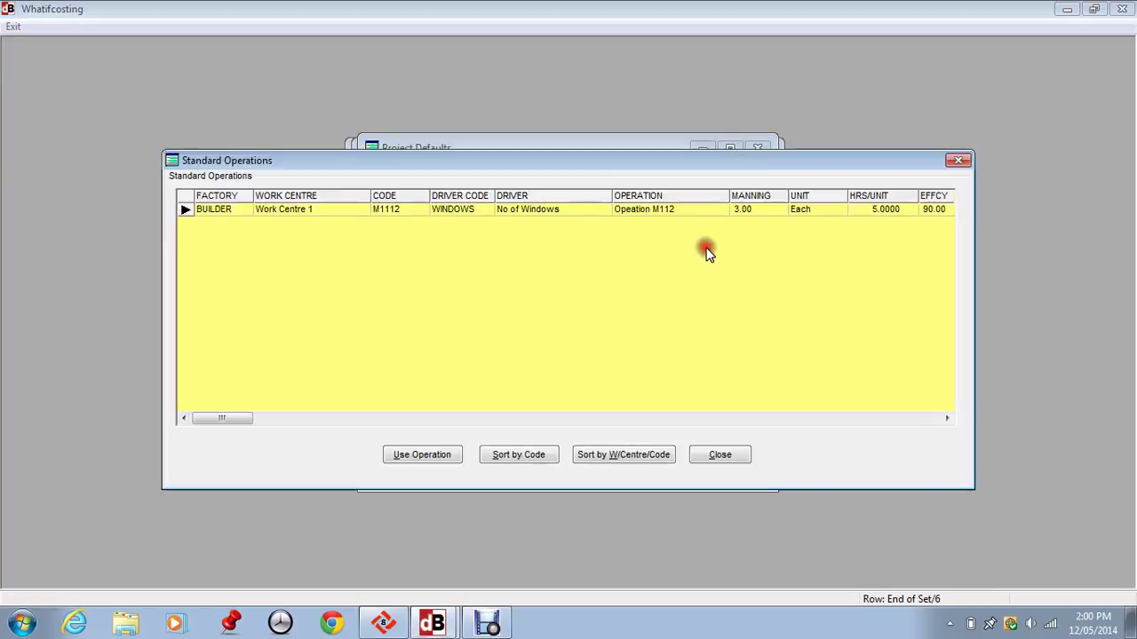
{"action": "left_click", "coordinate": [417, 455]}
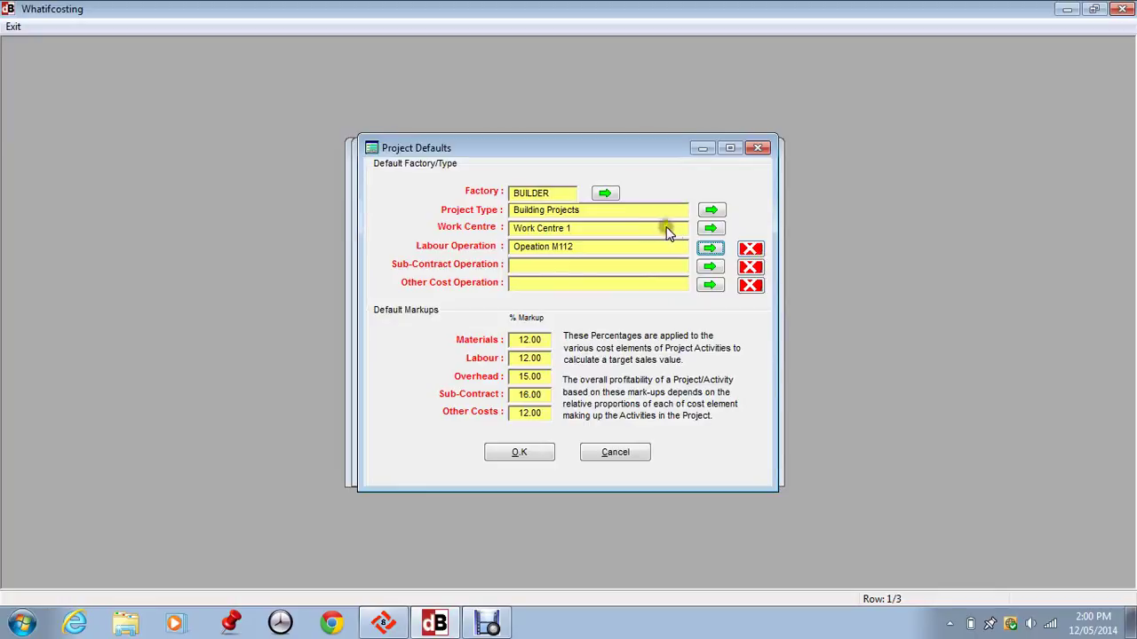
{"action": "left_click", "coordinate": [751, 250]}
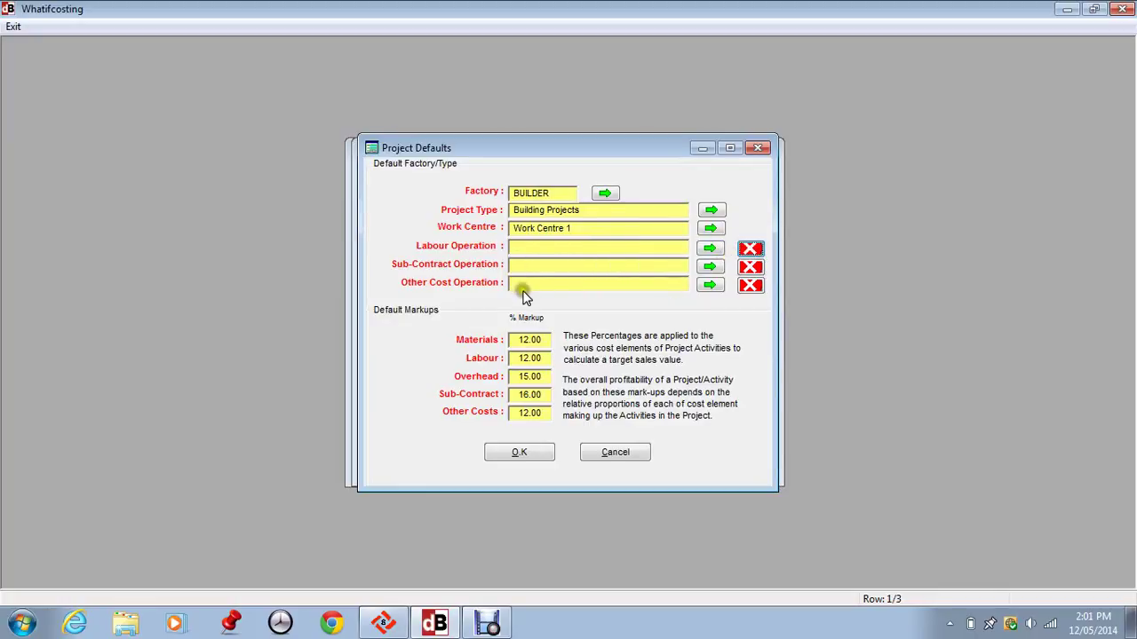
- Review the default work centre and accept the project defaults
{"action": "left_click", "coordinate": [488, 236]}
{"action": "left_click", "coordinate": [578, 228]}
{"action": "left_click", "coordinate": [576, 230]}
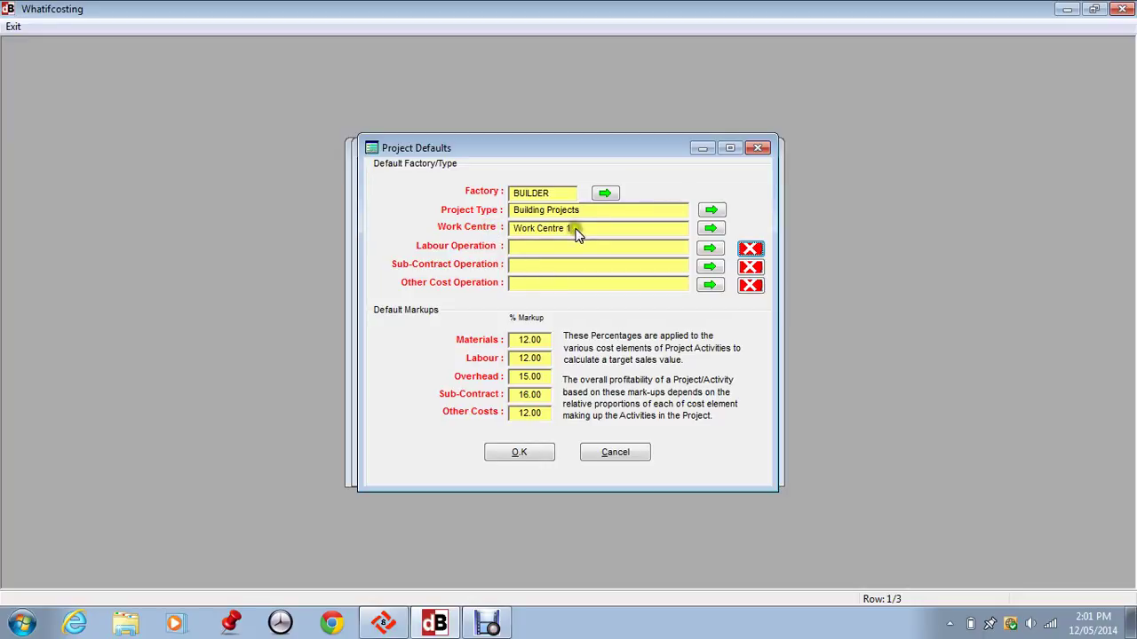
{"action": "left_click", "coordinate": [646, 231]}
{"action": "left_click", "coordinate": [646, 232]}
{"action": "left_click", "coordinate": [599, 233]}
{"action": "left_click", "coordinate": [518, 453]}
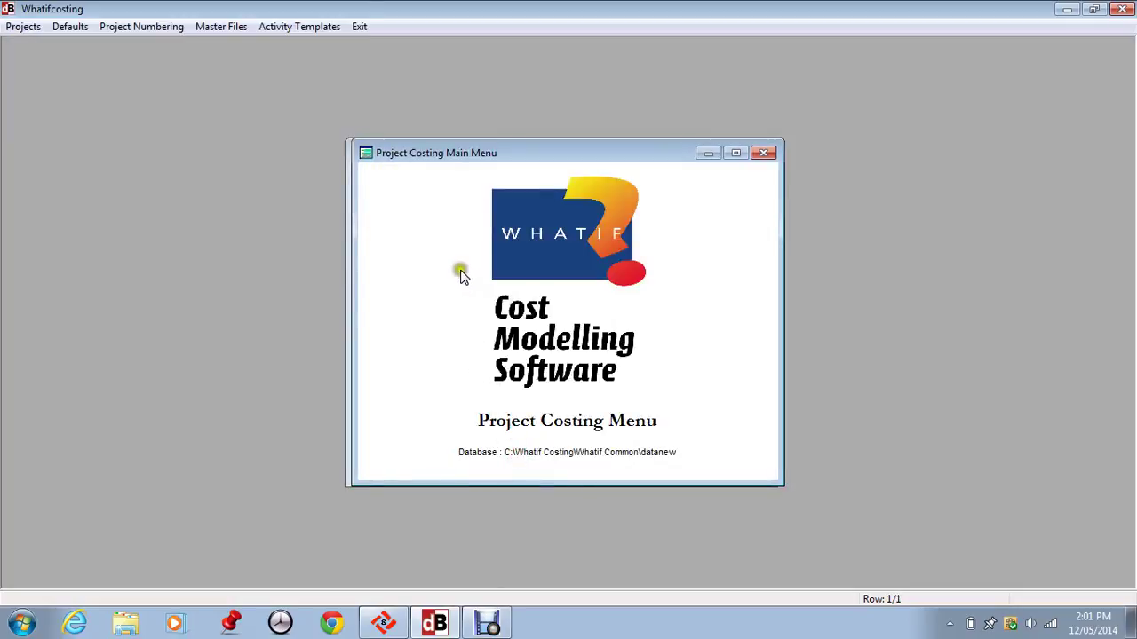
- Open the list of all projects
{"action": "left_click", "coordinate": [24, 29]}
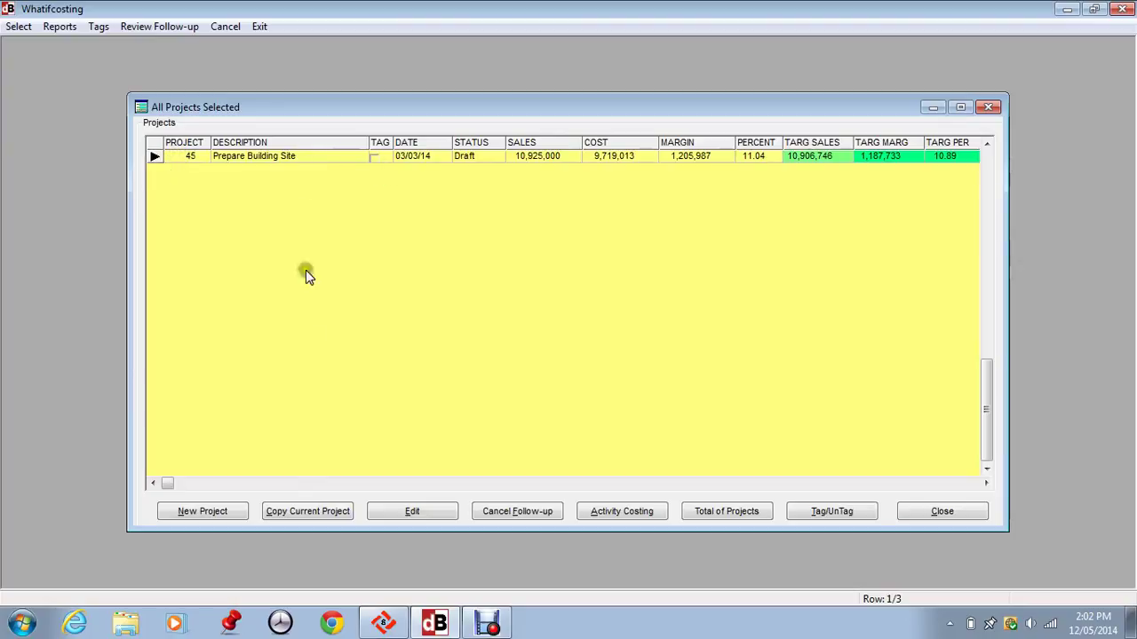
- Review the cost detail options for copying the Prepare Building Site project and cancel the copy
{"action": "left_click", "coordinate": [288, 515]}
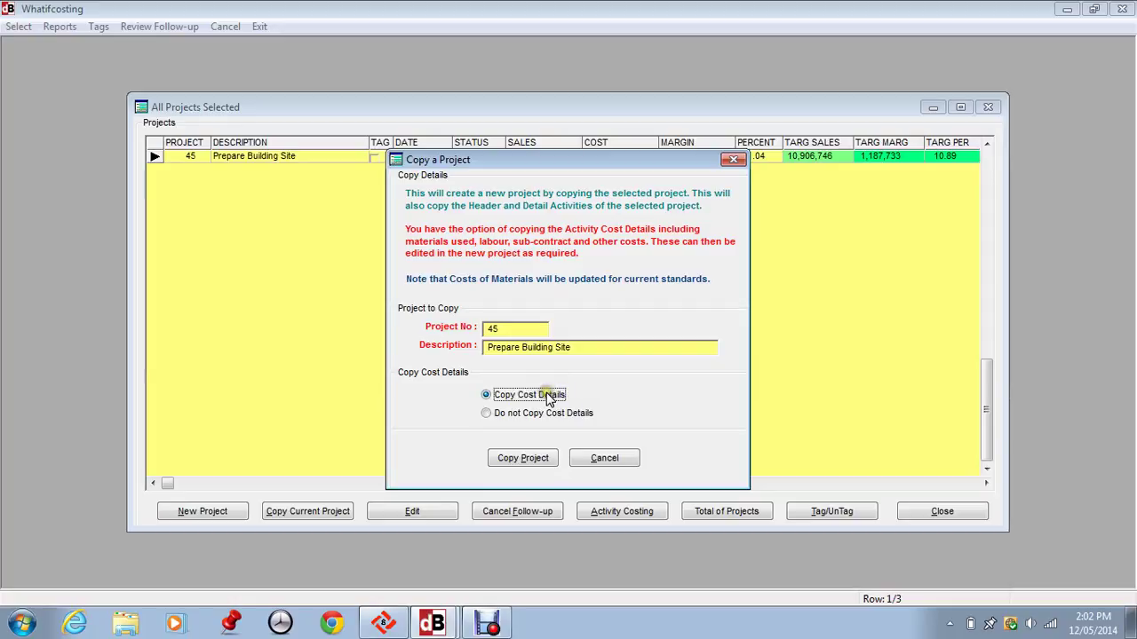
{"action": "left_click", "coordinate": [488, 392]}
{"action": "left_click", "coordinate": [487, 414]}
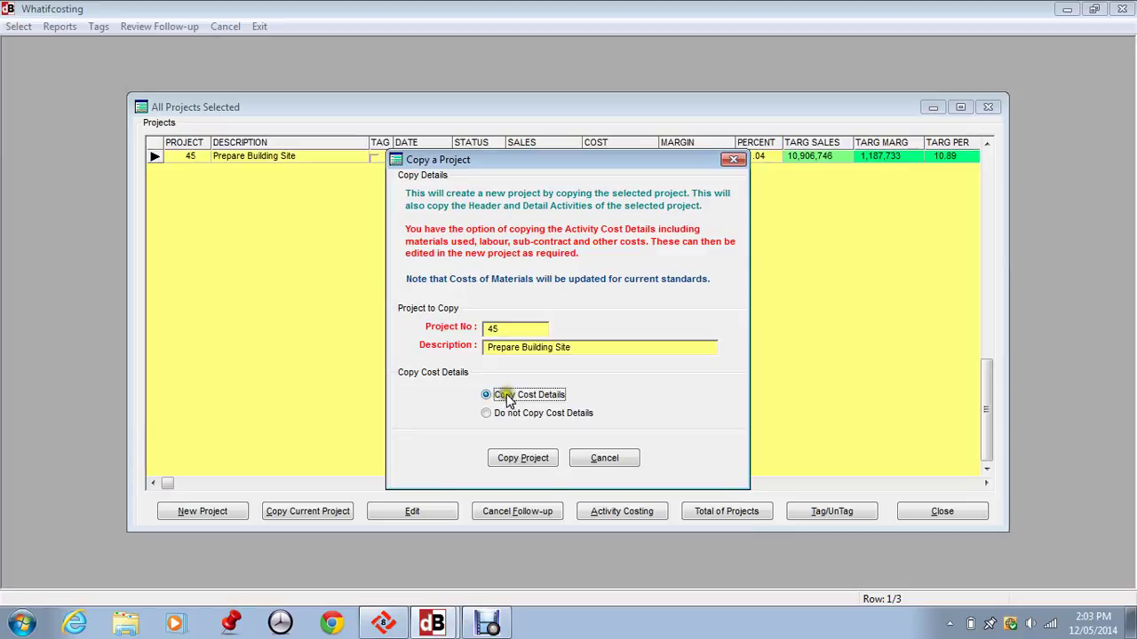
{"action": "left_click", "coordinate": [602, 459]}
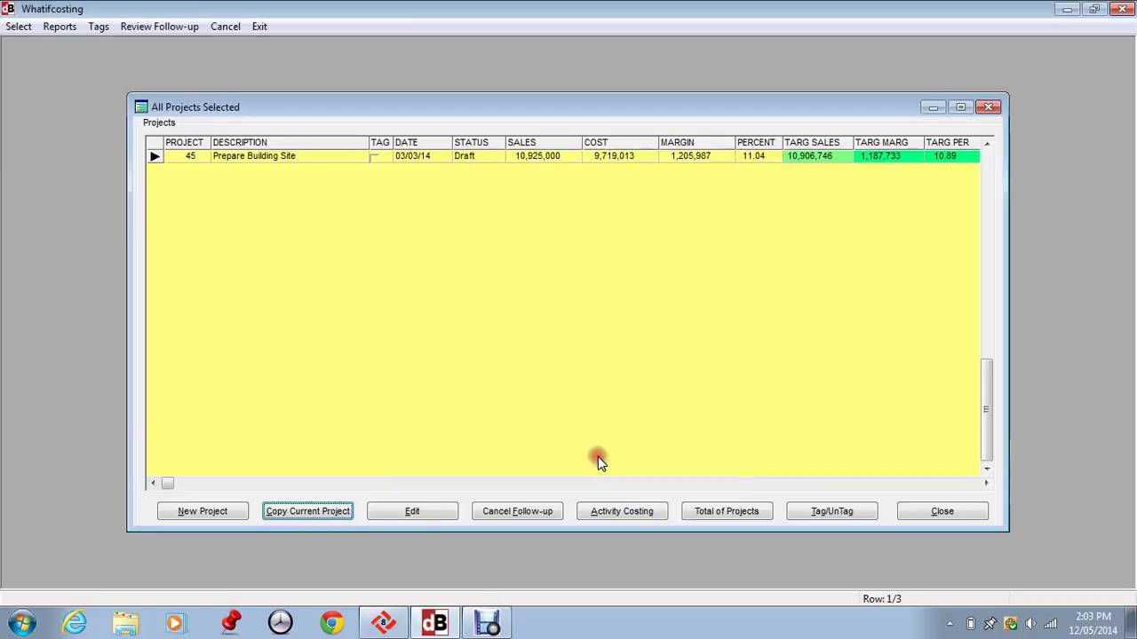
- Start a new project and set its default materials mark-up to 15%
{"action": "left_click", "coordinate": [186, 512]}
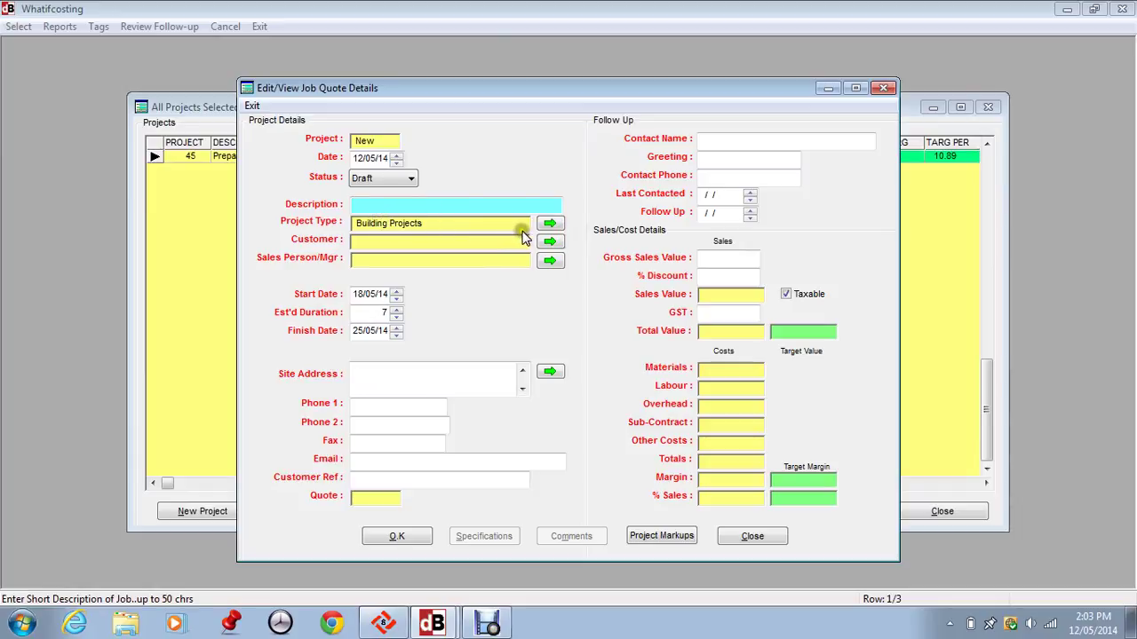
{"action": "left_click", "coordinate": [660, 537]}
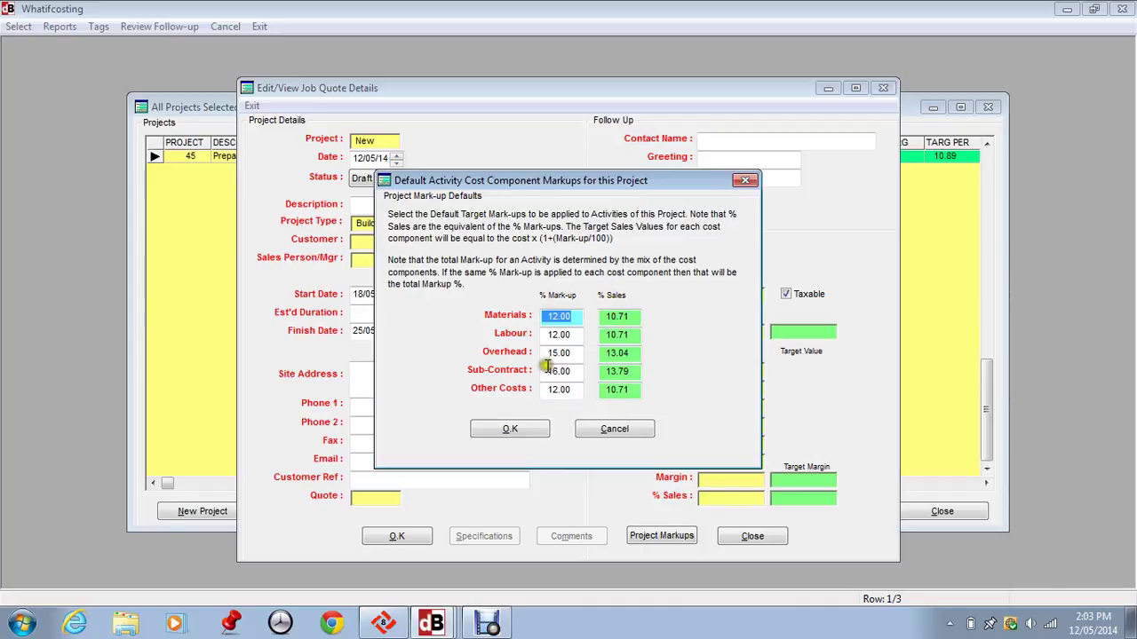
{"action": "left_click", "coordinate": [546, 316]}
{"action": "type", "text": "15"}
{"action": "key", "text": "Tab"}
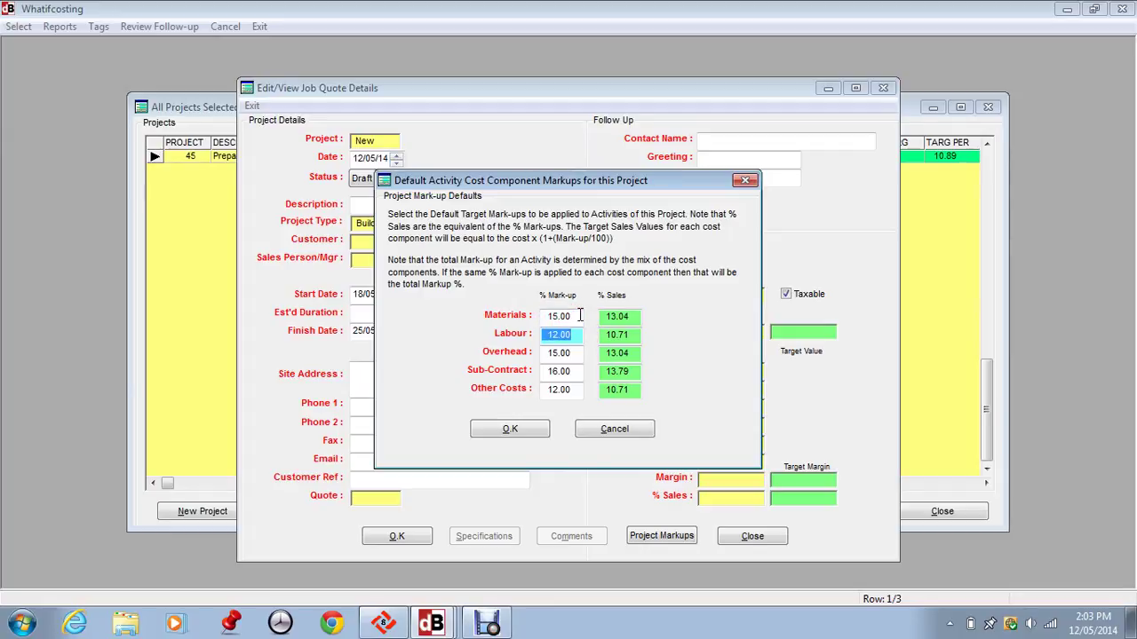
{"action": "left_click", "coordinate": [507, 428]}
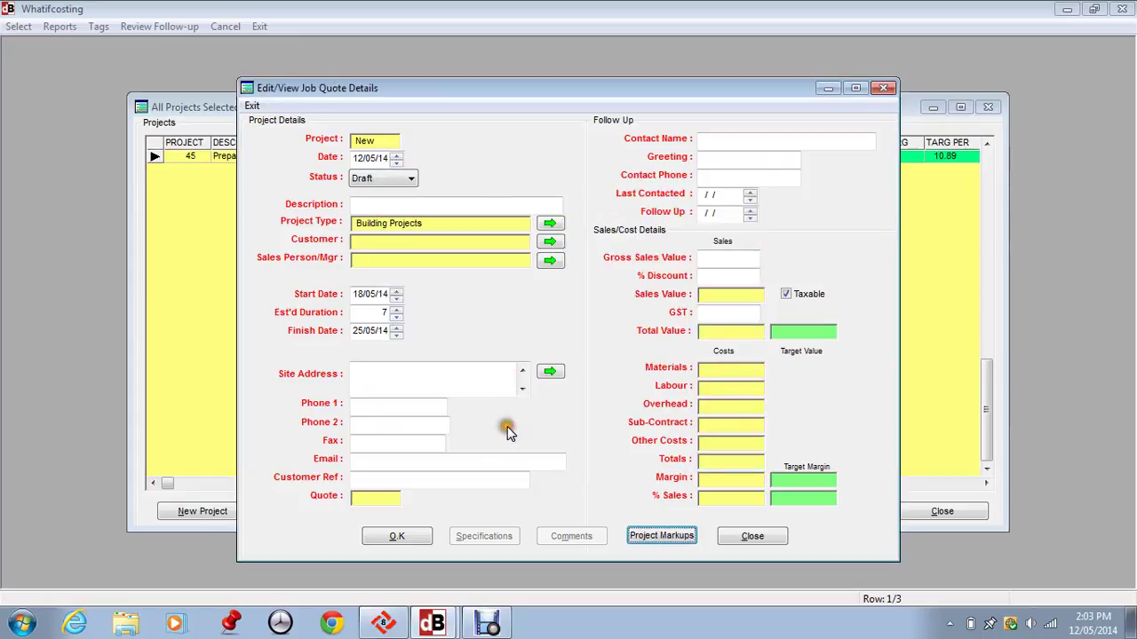
- Enter "Description" as the new project's description and assign the preselected customer from the customer list
{"action": "left_click", "coordinate": [386, 205]}
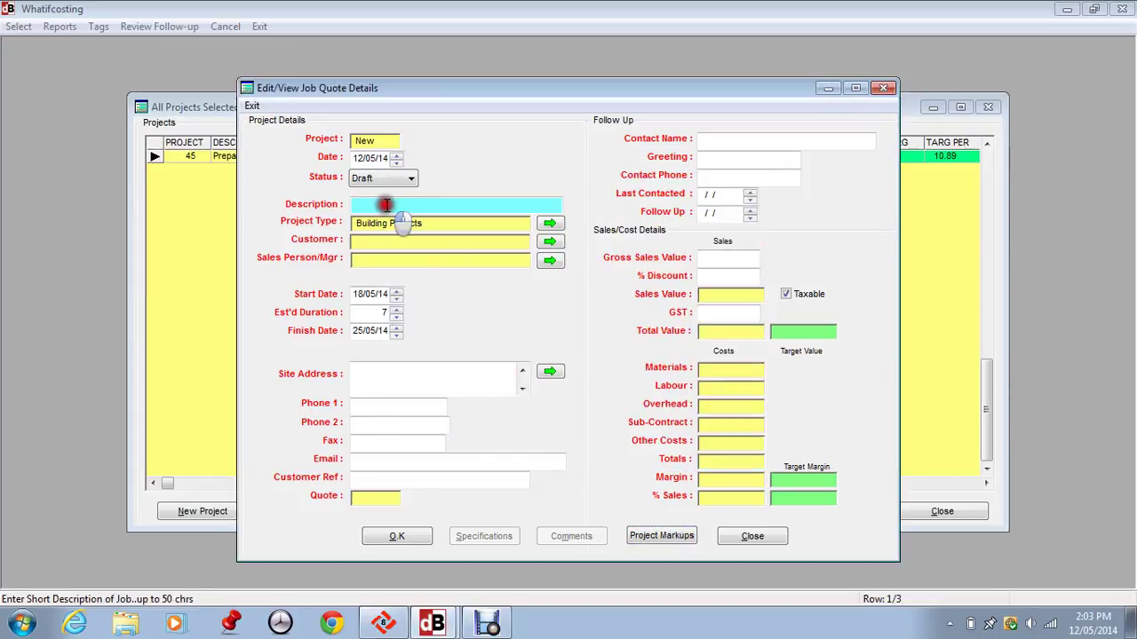
{"action": "type", "text": "Description"}
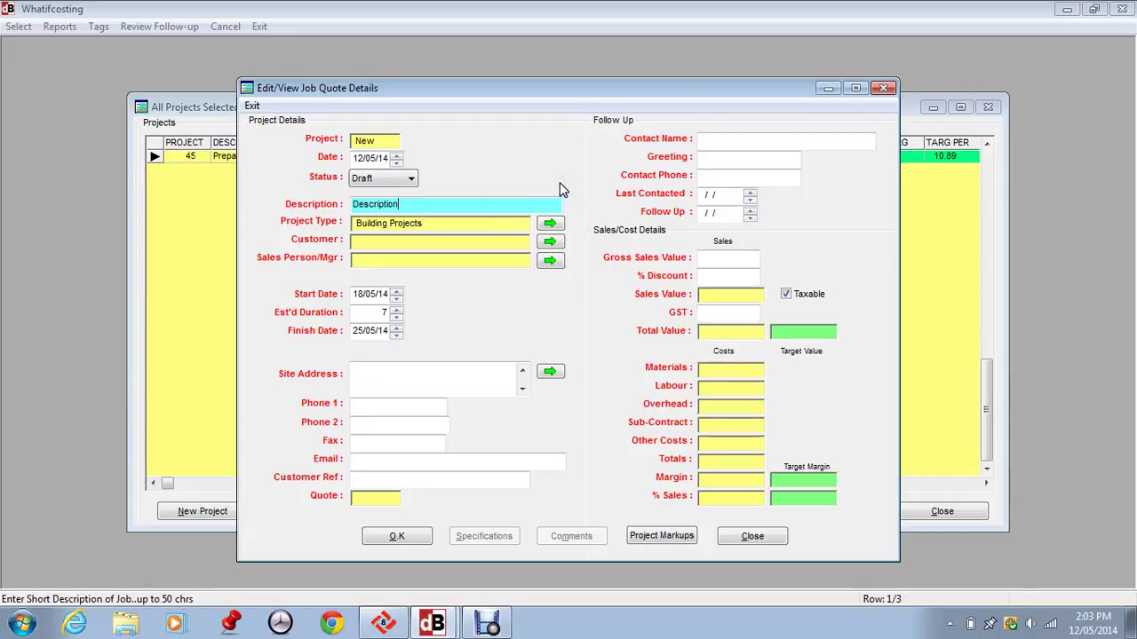
{"action": "left_click", "coordinate": [549, 243]}
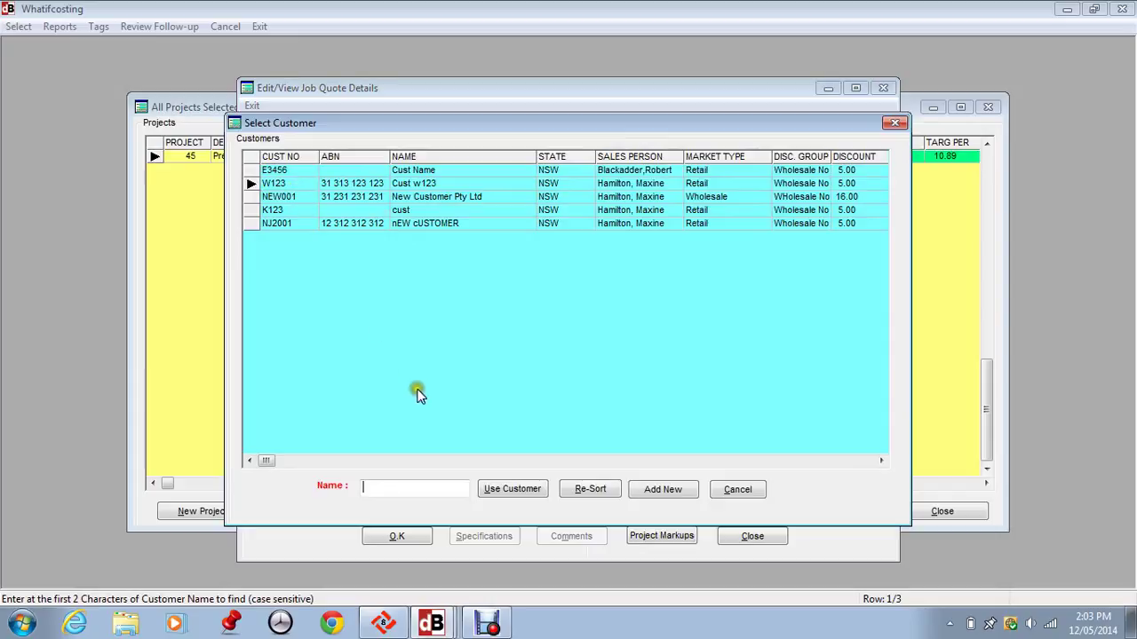
{"action": "left_click", "coordinate": [491, 488]}
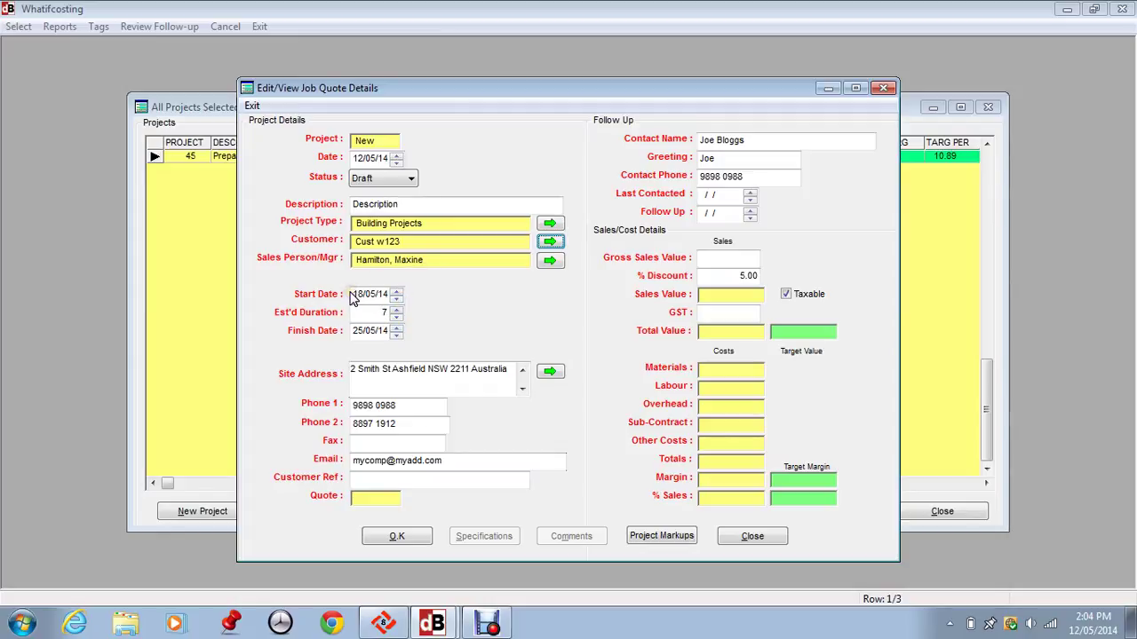
- Check the project's start and finish dates and use the customer's preselected delivery address as the site address
{"action": "left_click", "coordinate": [355, 331]}
{"action": "left_click", "coordinate": [364, 295]}
{"action": "left_click", "coordinate": [355, 330]}
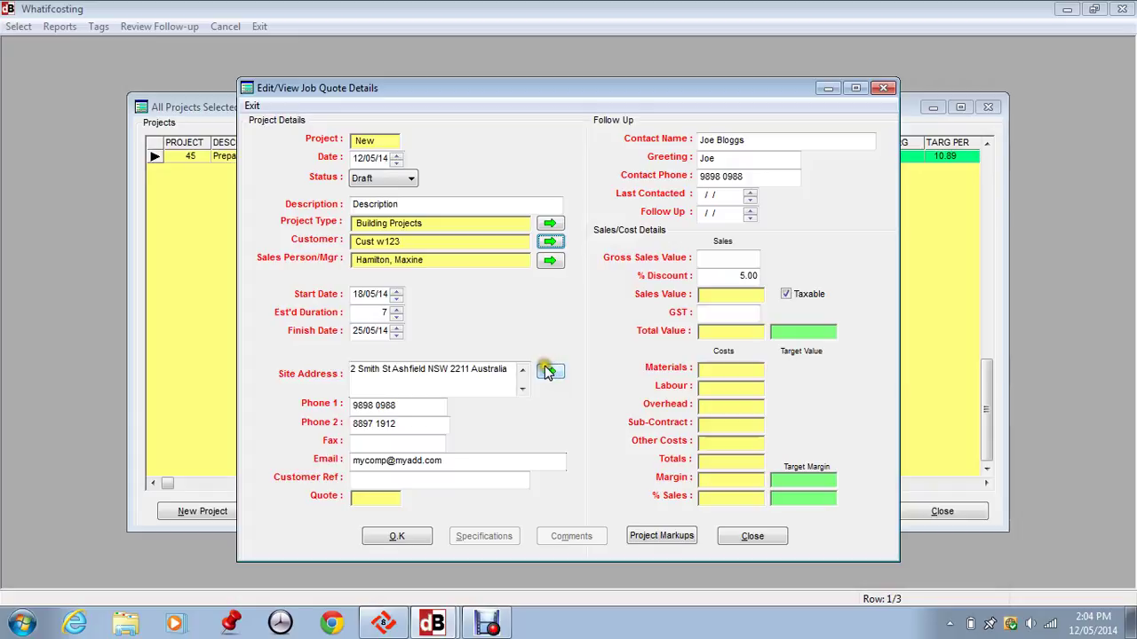
{"action": "left_click", "coordinate": [548, 278]}
{"action": "left_click", "coordinate": [553, 372]}
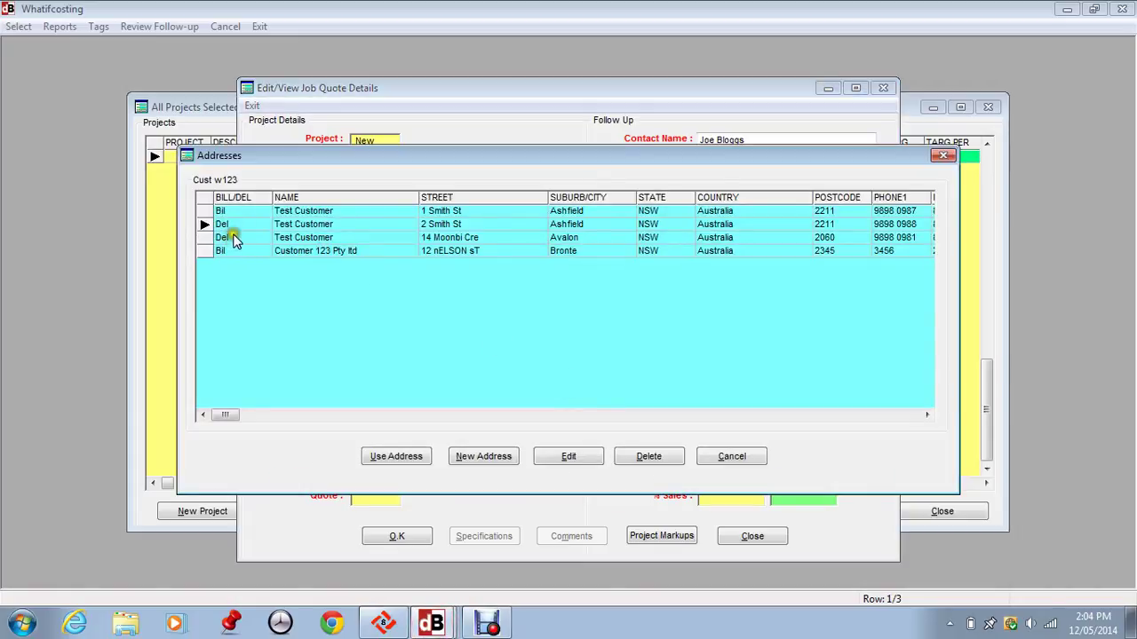
{"action": "left_click", "coordinate": [396, 455]}
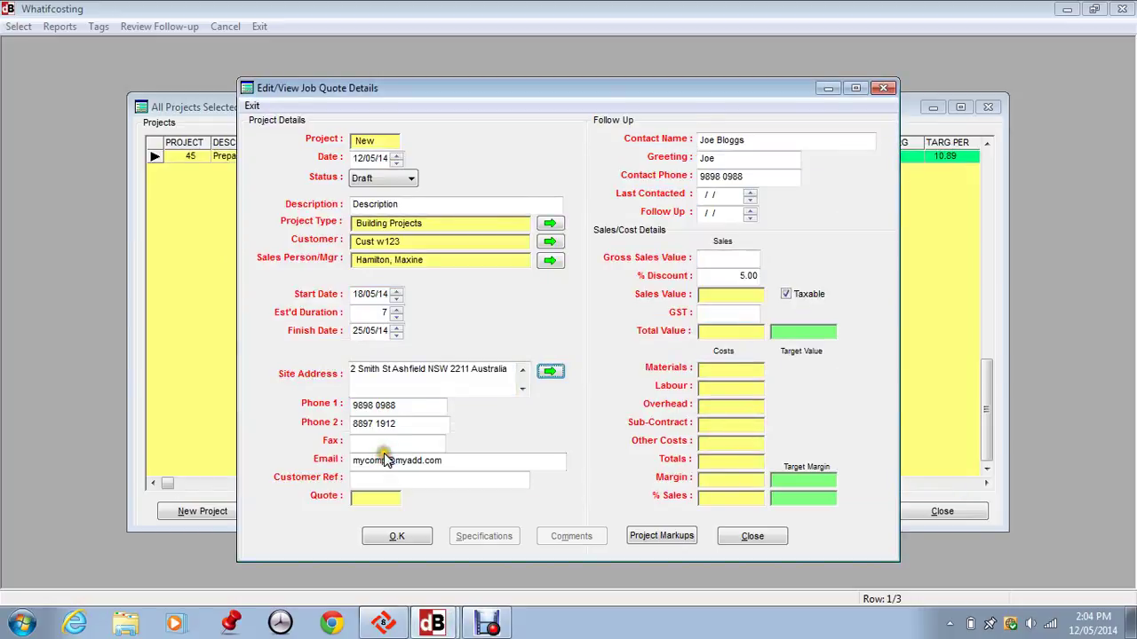
- Look at the new address form for this customer and leave it without saving
{"action": "left_click", "coordinate": [552, 372]}
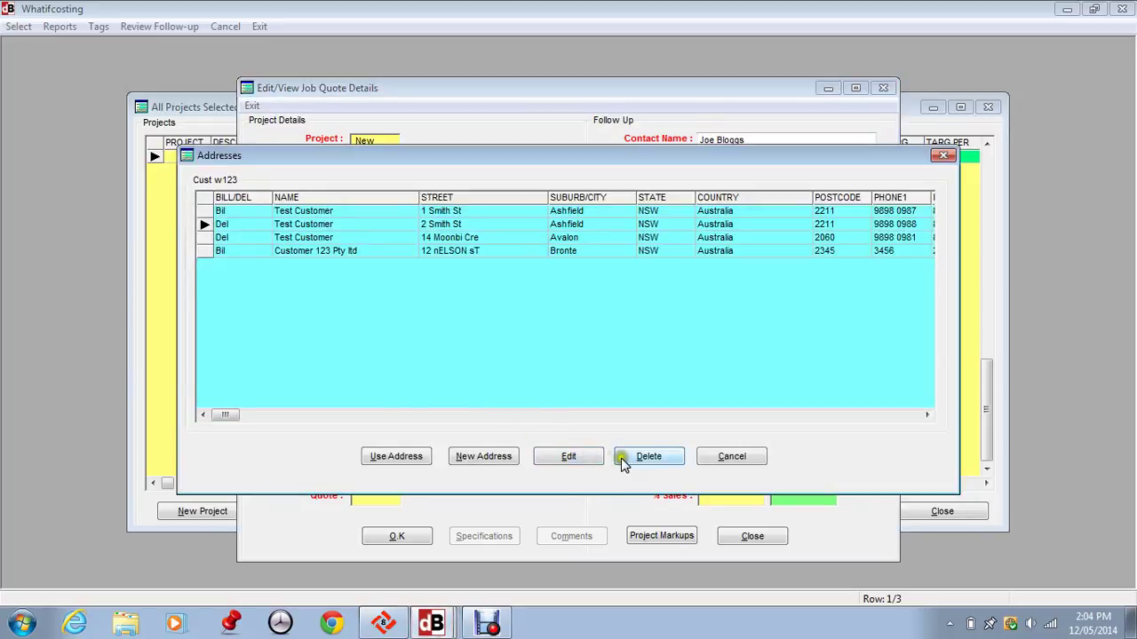
{"action": "left_click", "coordinate": [511, 455]}
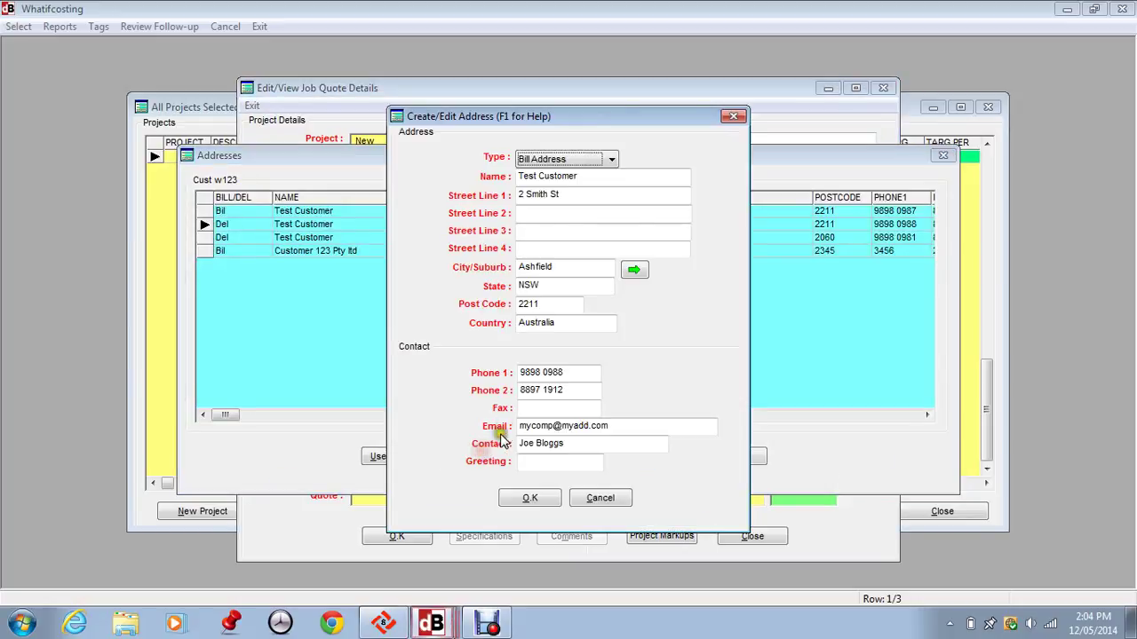
{"action": "left_click", "coordinate": [604, 499]}
{"action": "left_click", "coordinate": [719, 456]}
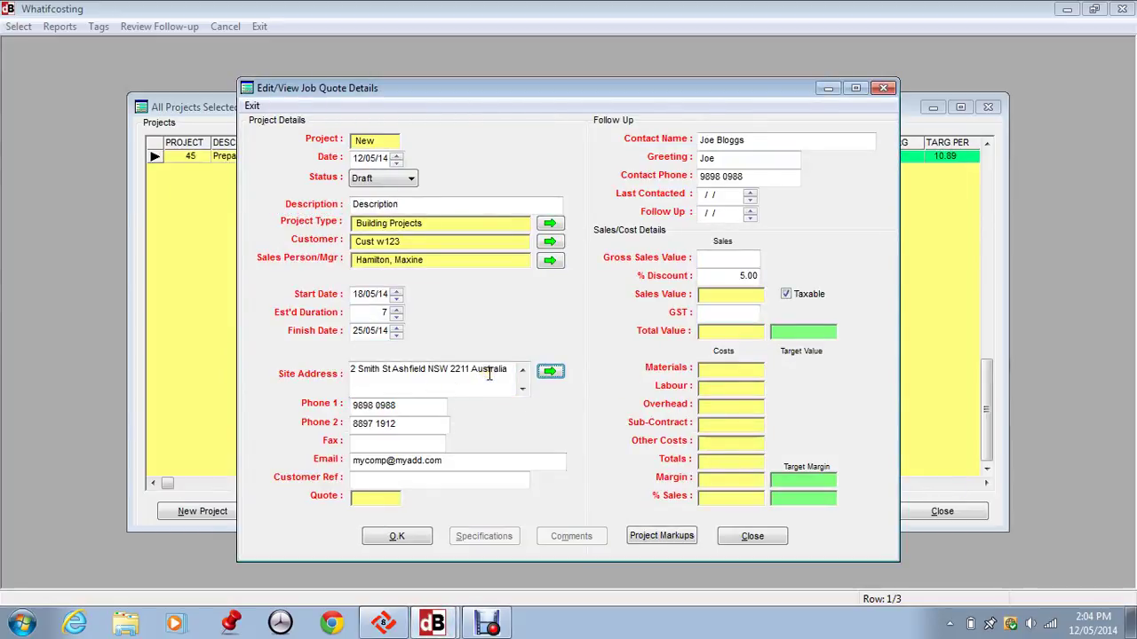
- Check the site phone and email fields and enter ref123 as the customer reference
{"action": "left_click", "coordinate": [415, 406]}
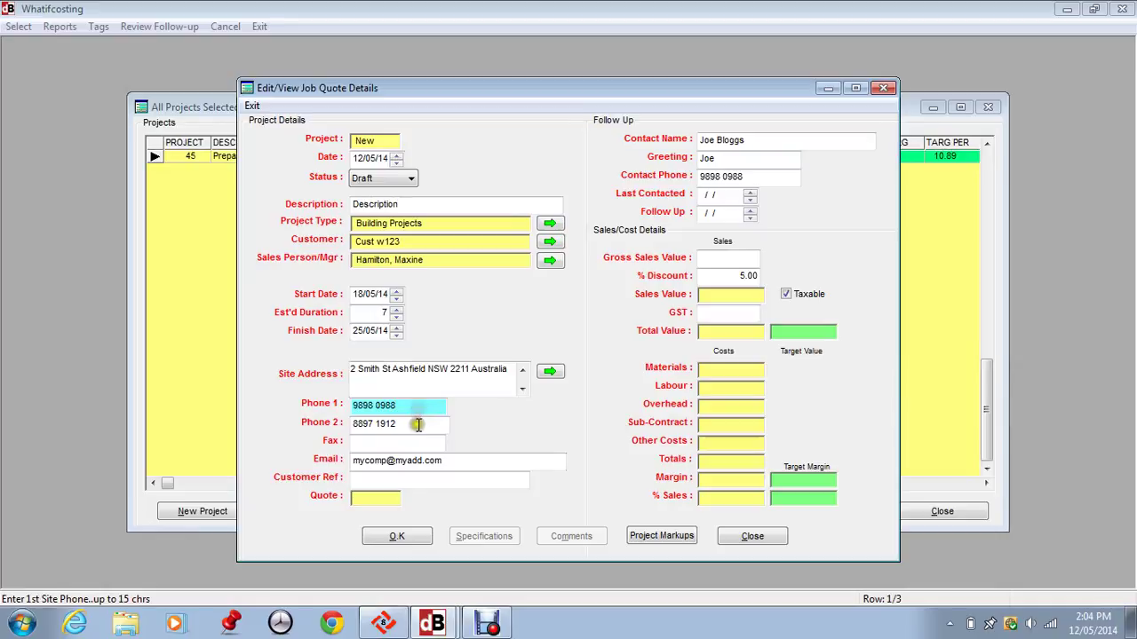
{"action": "left_click", "coordinate": [418, 425]}
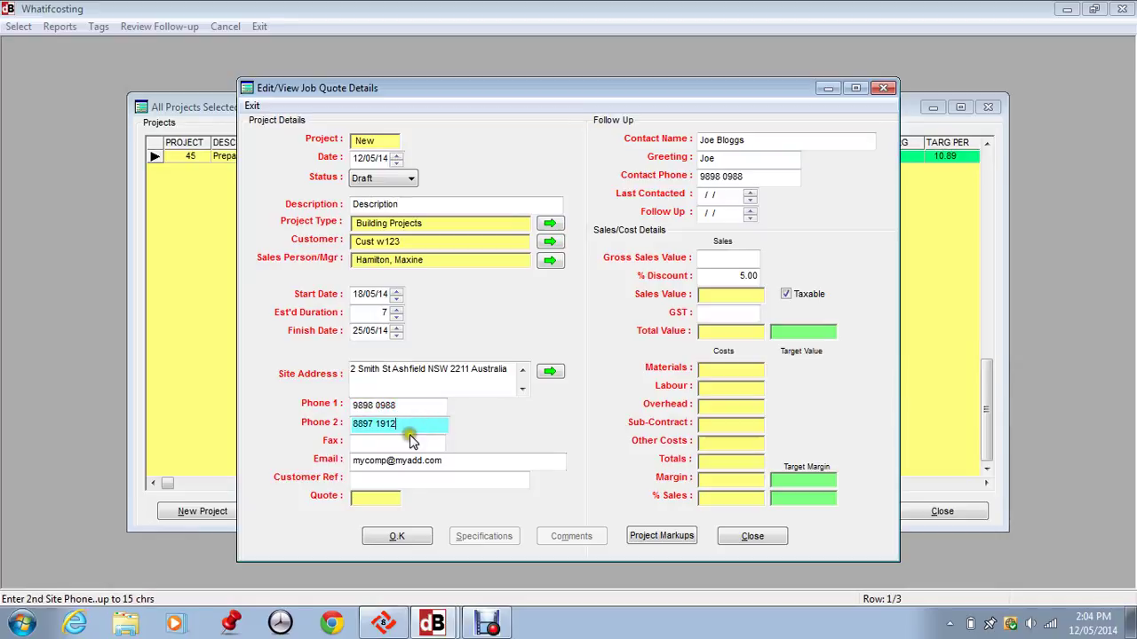
{"action": "left_click", "coordinate": [454, 464]}
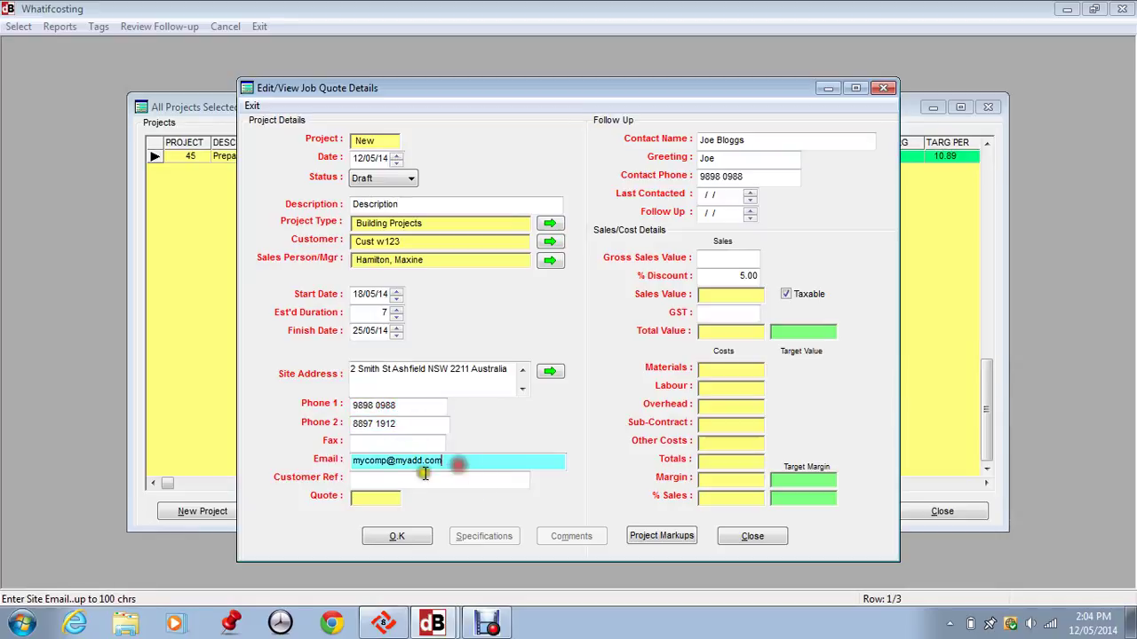
{"action": "left_click", "coordinate": [369, 479]}
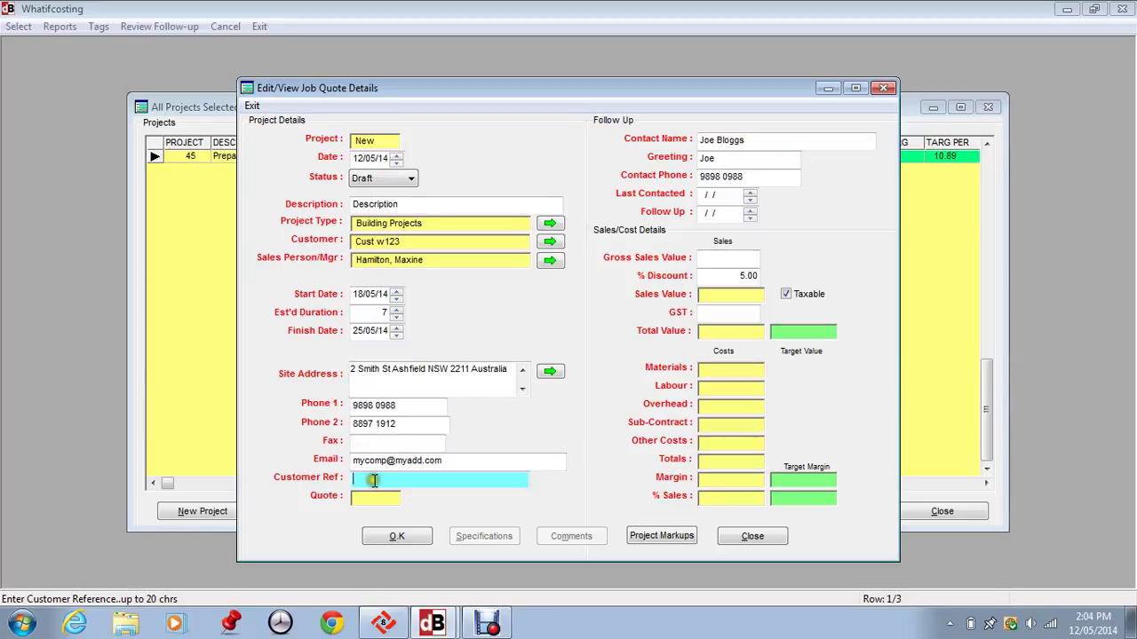
{"action": "type", "text": "ref123"}
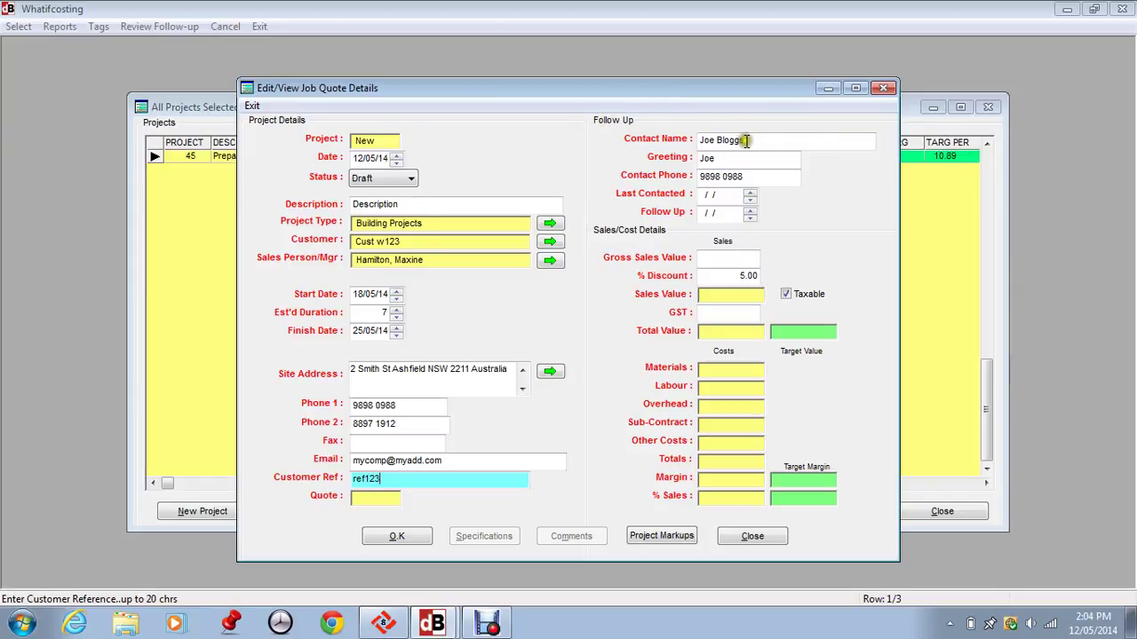
- Check the new project's contact name, greeting and contact phone fields and its next follow-up date
{"action": "left_click", "coordinate": [774, 144]}
{"action": "left_click", "coordinate": [749, 160]}
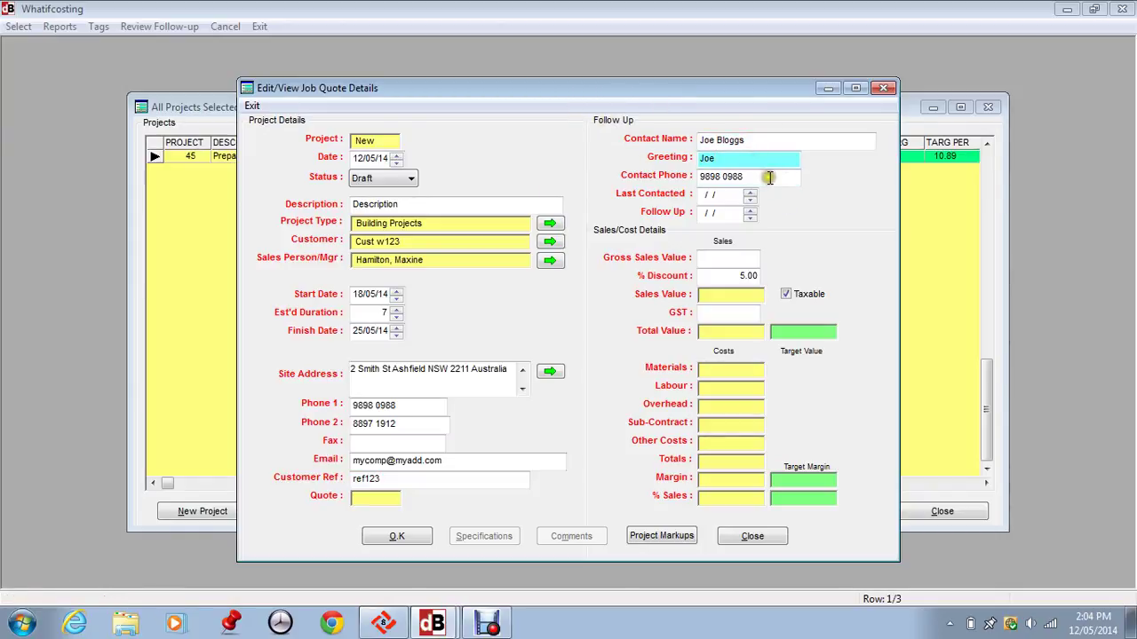
{"action": "left_click", "coordinate": [757, 177]}
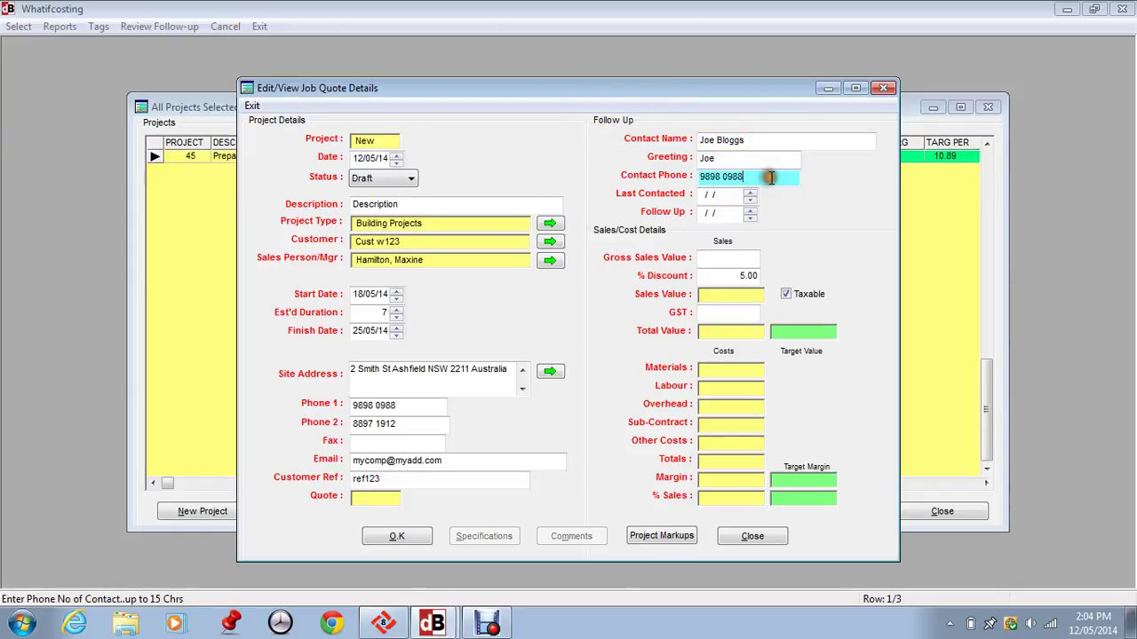
{"action": "left_click", "coordinate": [701, 211]}
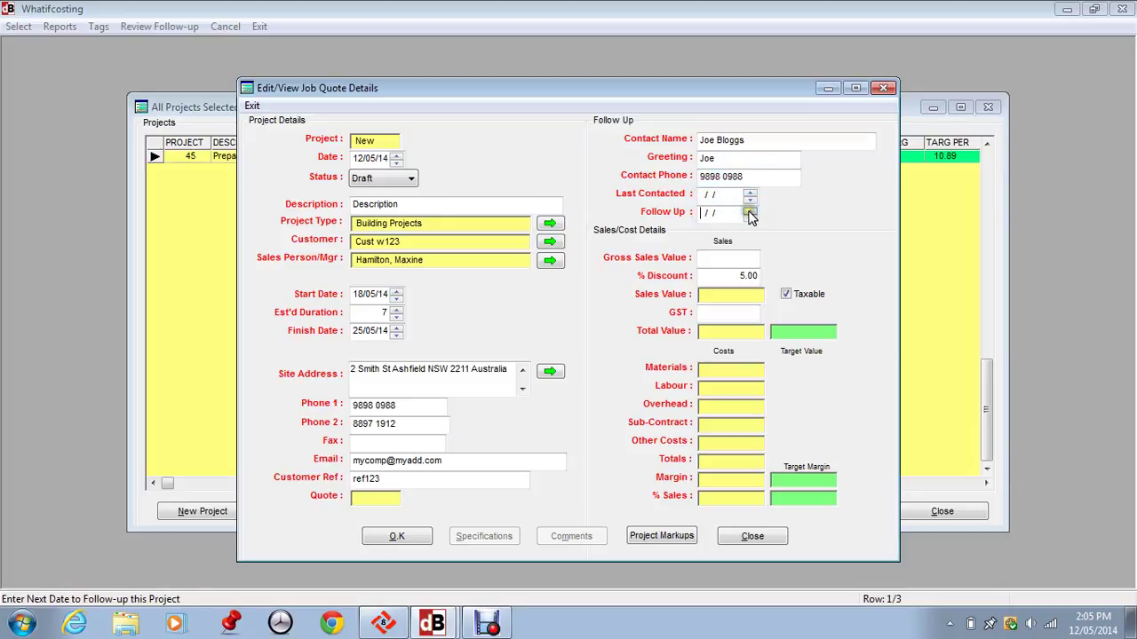
- Look at the new project's gross sales value field in the sales and cost details
{"action": "left_click", "coordinate": [705, 258]}
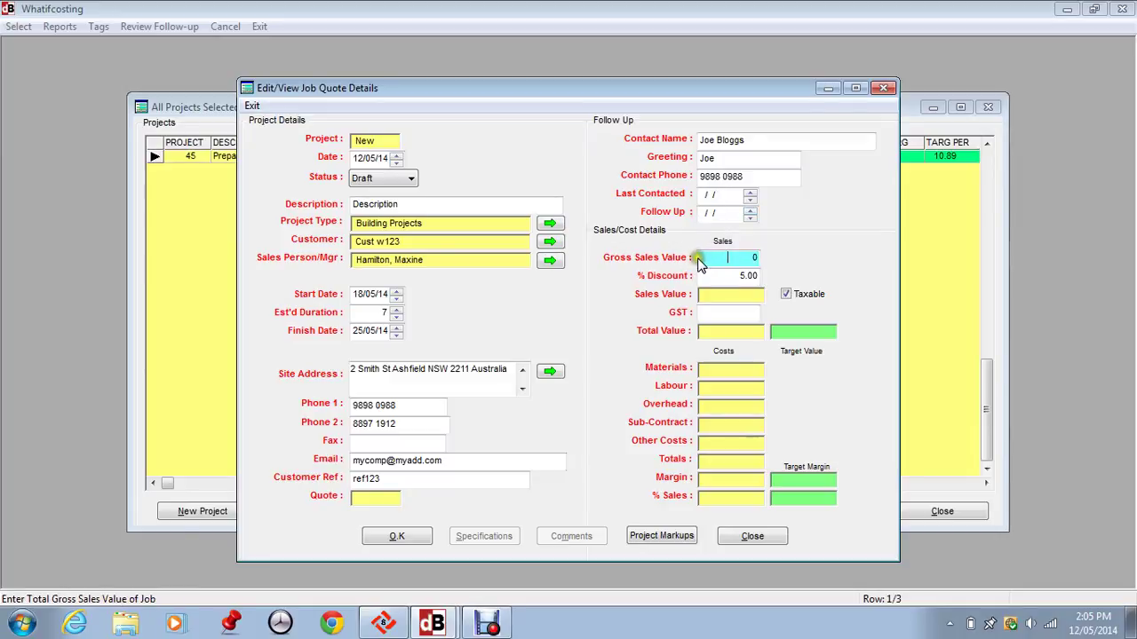
{"action": "left_click", "coordinate": [701, 269]}
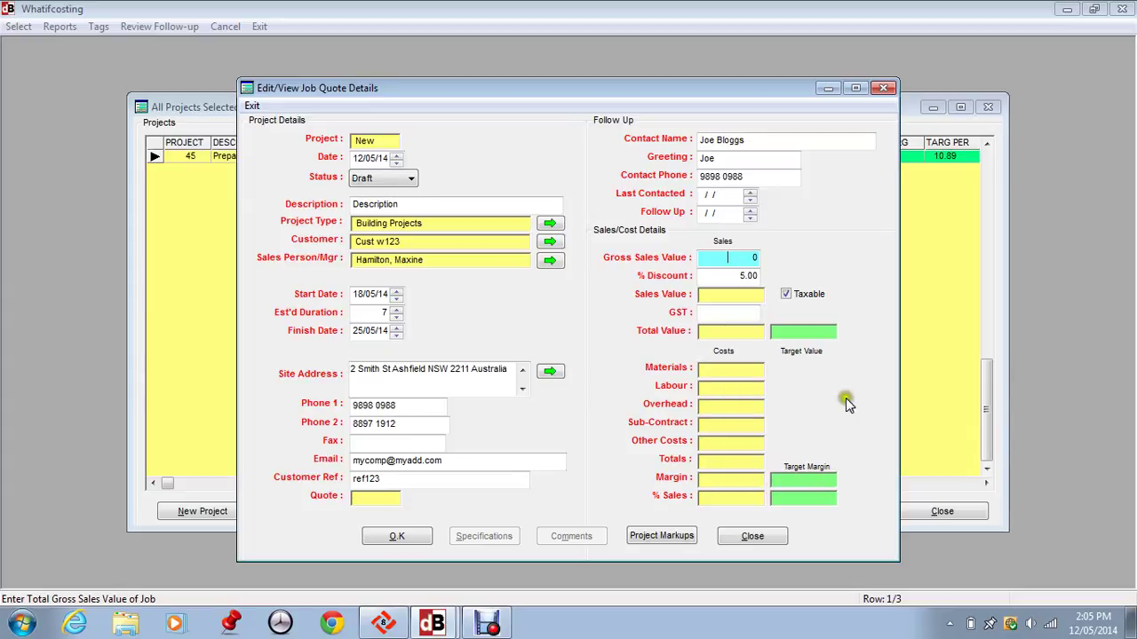
{"action": "left_click", "coordinate": [745, 259]}
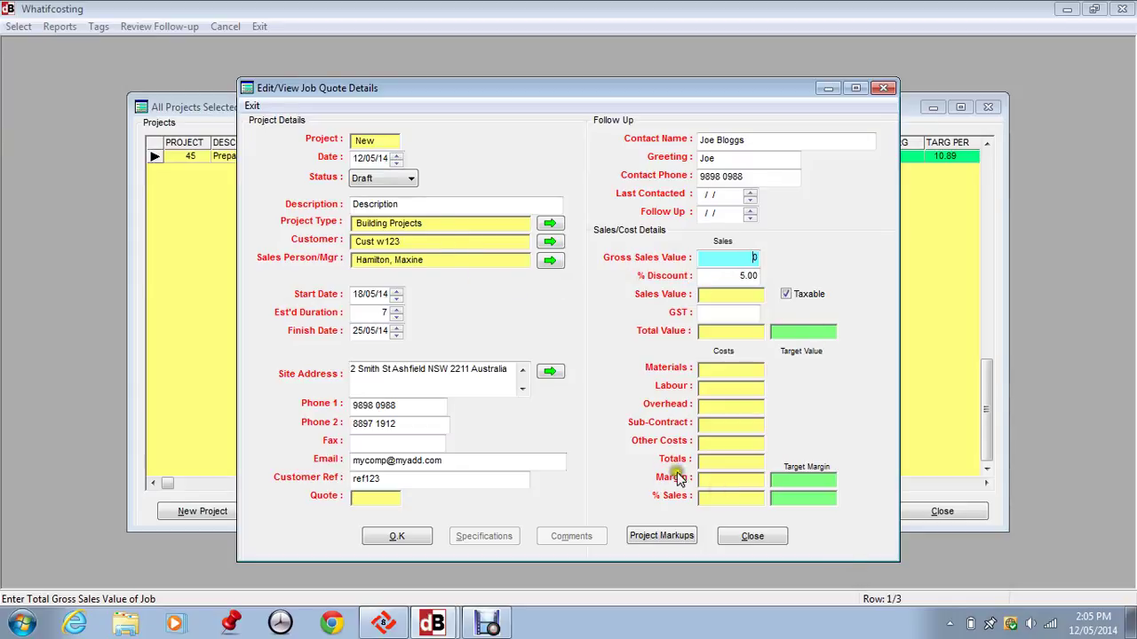
- Save the new project header, enter "Long details" as the long description in its specifications and accept them
{"action": "left_click", "coordinate": [388, 533]}
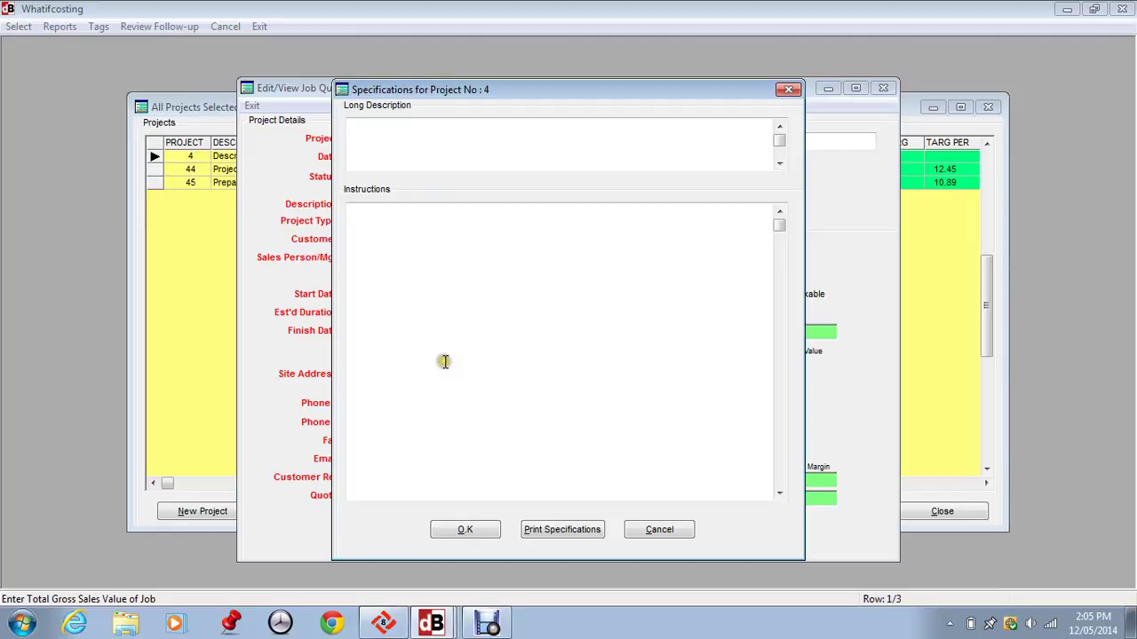
{"action": "left_click", "coordinate": [394, 337]}
{"action": "left_click", "coordinate": [401, 334]}
{"action": "type", "text": "details"}
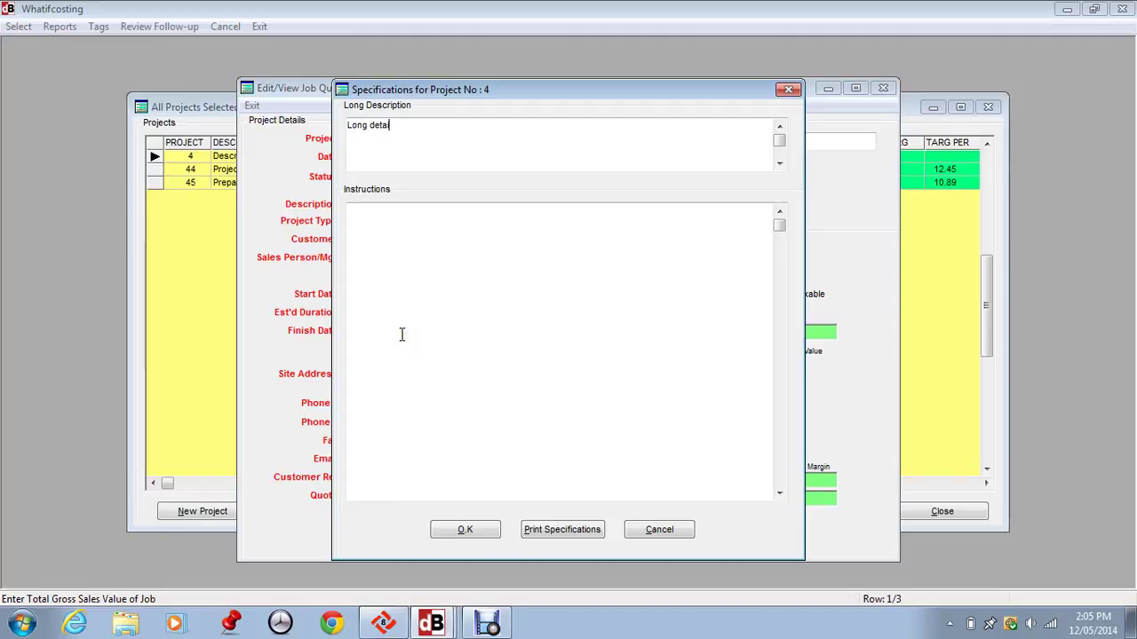
{"action": "left_click", "coordinate": [357, 211]}
{"action": "left_click", "coordinate": [467, 529]}
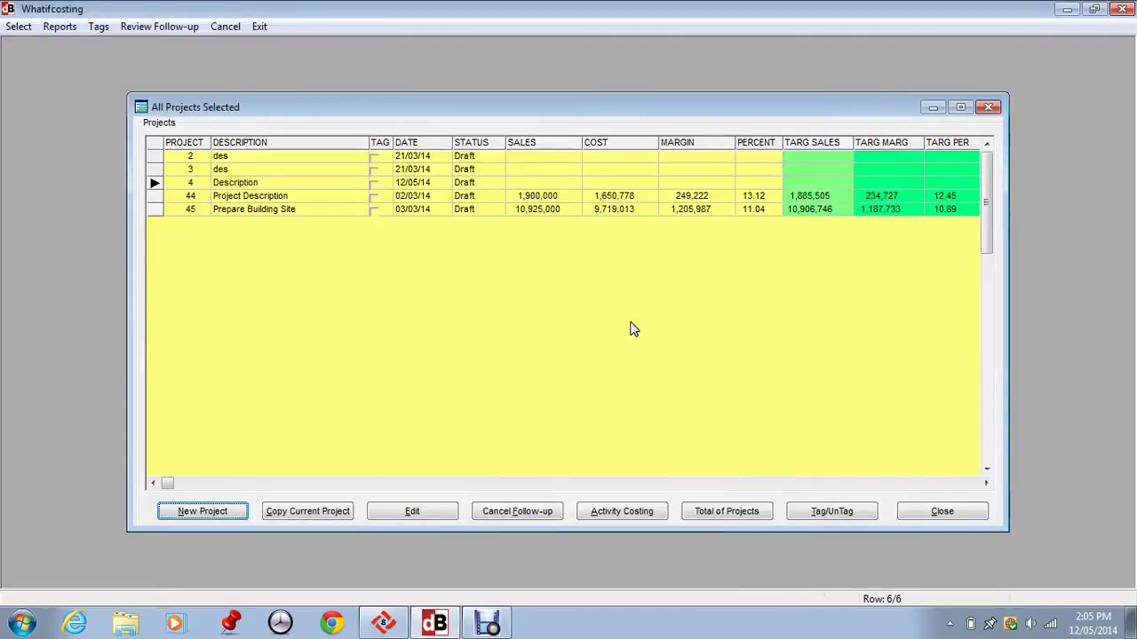
- Select the new "Description" project in the projects list and open its activity costing
{"action": "left_click", "coordinate": [175, 183]}
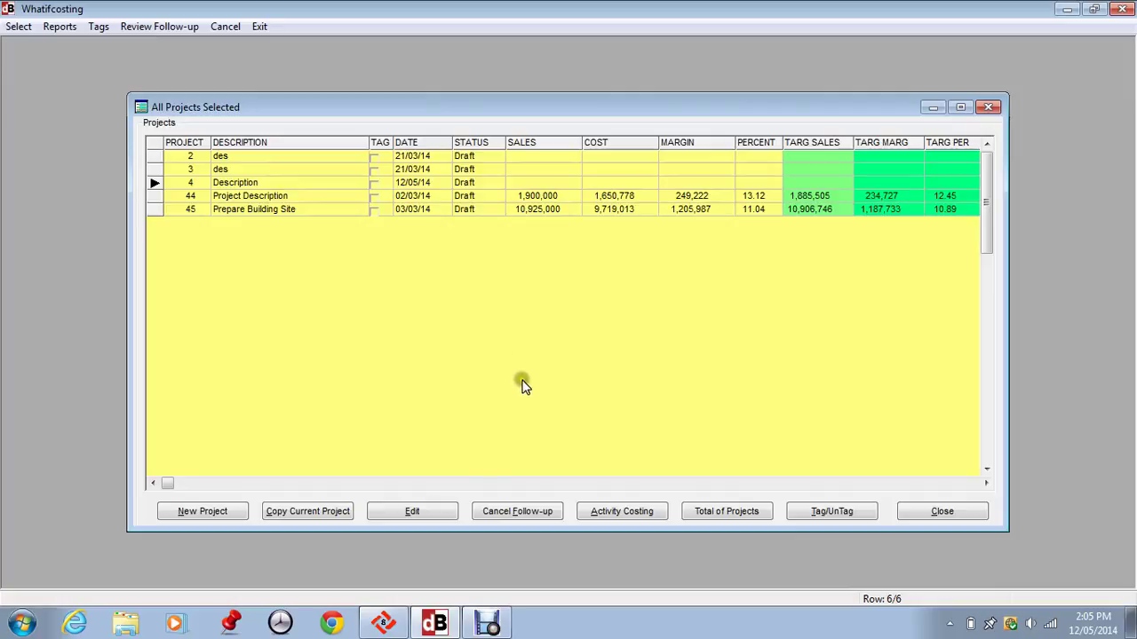
{"action": "left_click", "coordinate": [612, 513]}
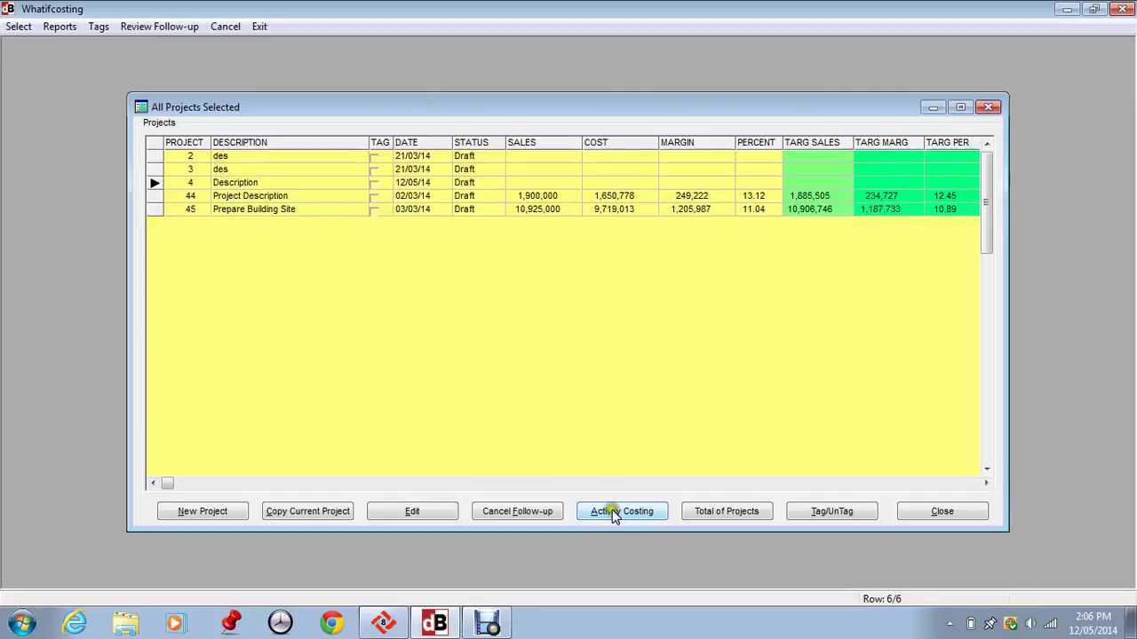